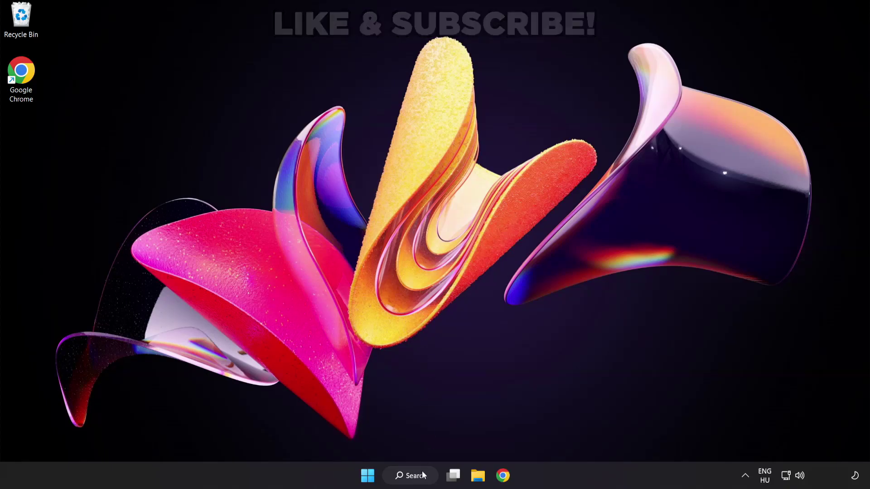
Search Windows for 'device manager' and launch Device Manager from the best match
left_click(421, 482)
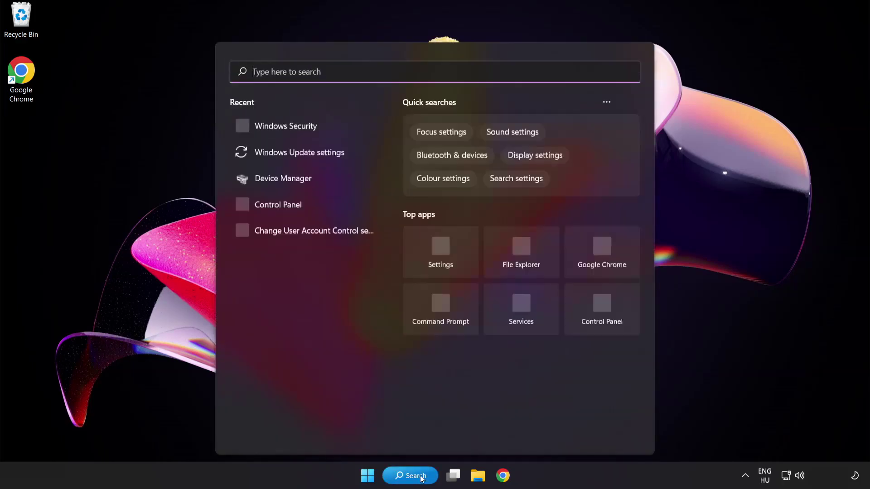
type("d")
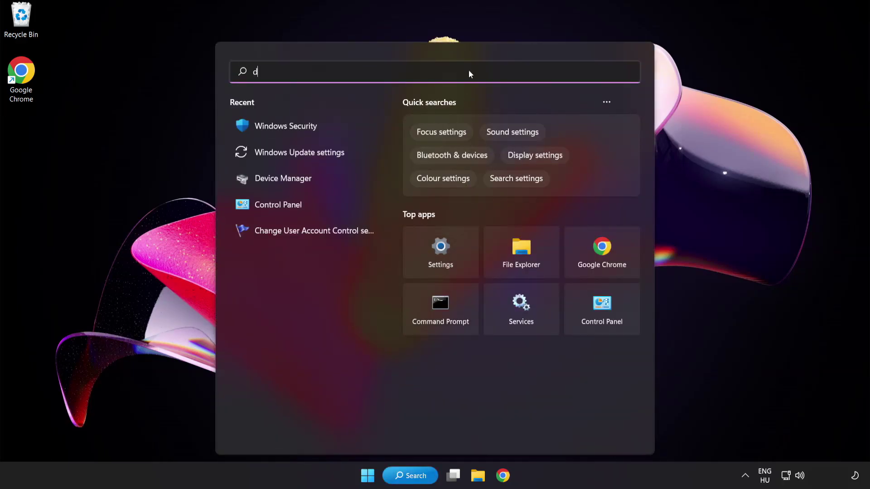
type("evice manager")
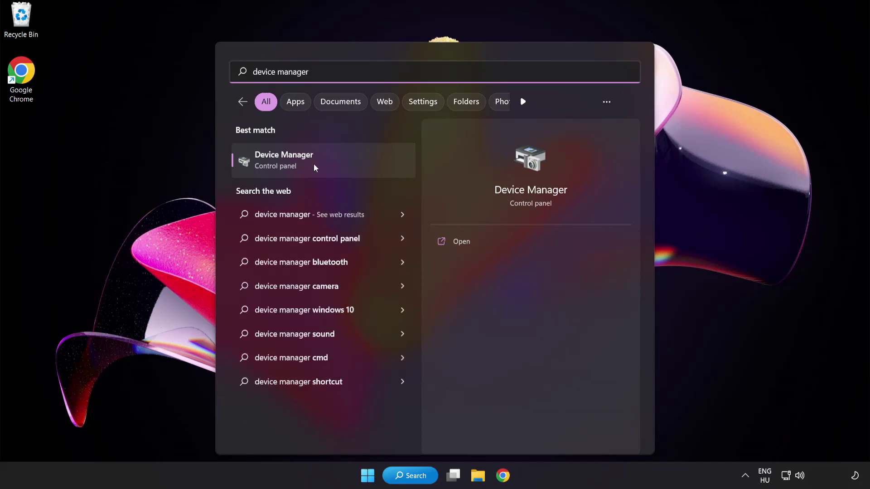
left_click(349, 166)
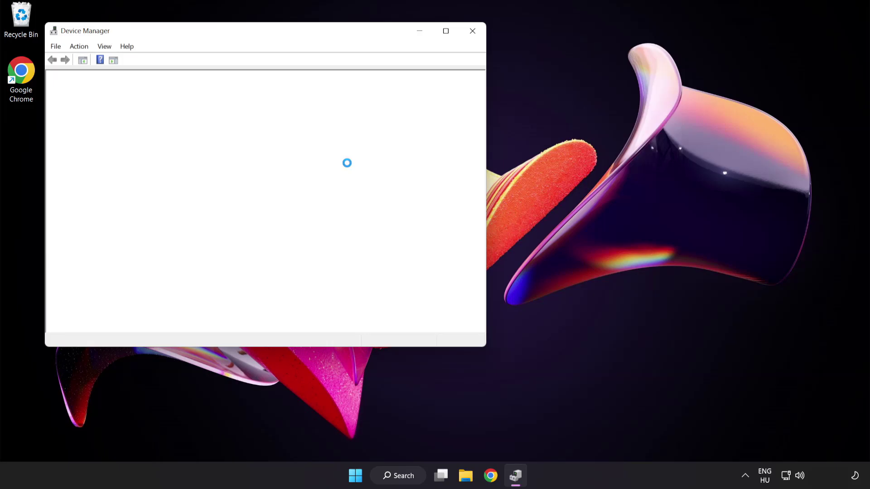
Centre Device Manager, expand Display adapters, and bring up actions for the VMware SVGA 3D adapter
left_click_drag(279, 34, 426, 90)
left_click(259, 184)
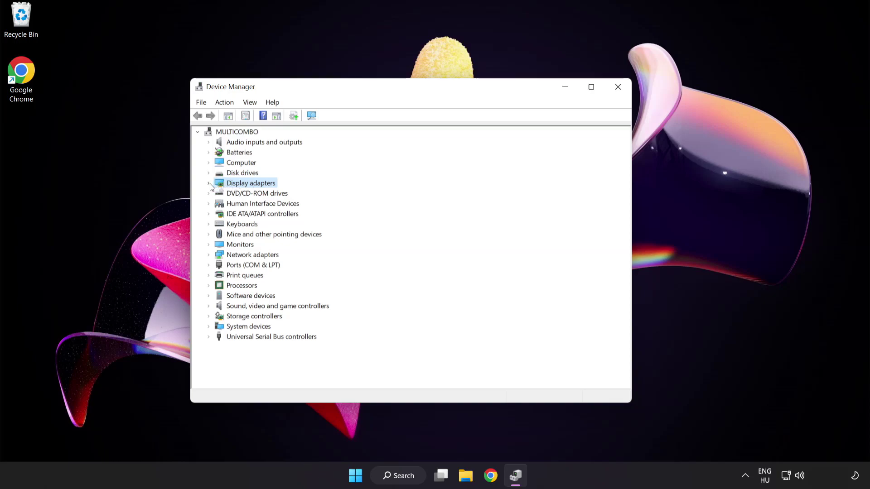
left_click(209, 183)
left_click(242, 195)
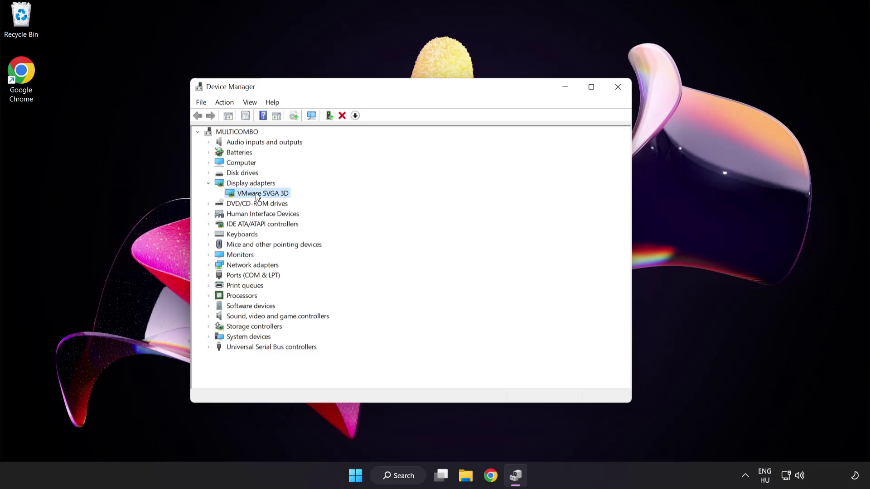
right_click(255, 193)
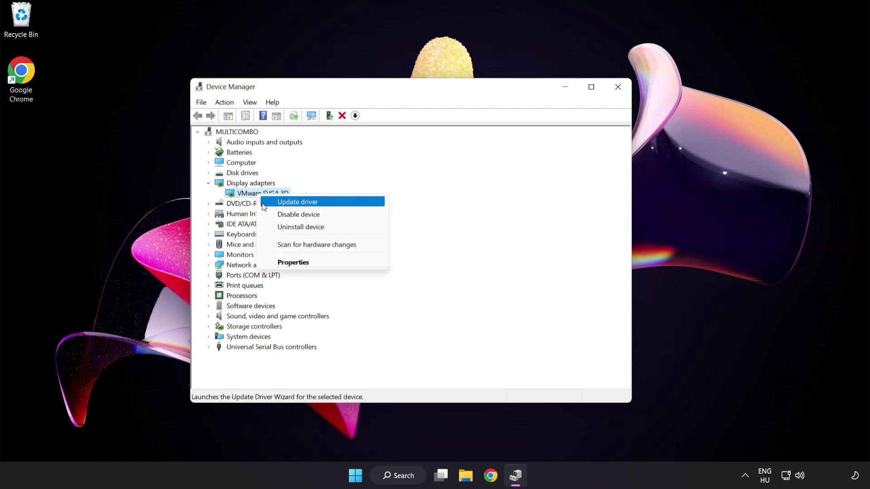
Automatically search for a better VMware SVGA 3D driver, find the current one best, and close Device Manager
left_click(337, 203)
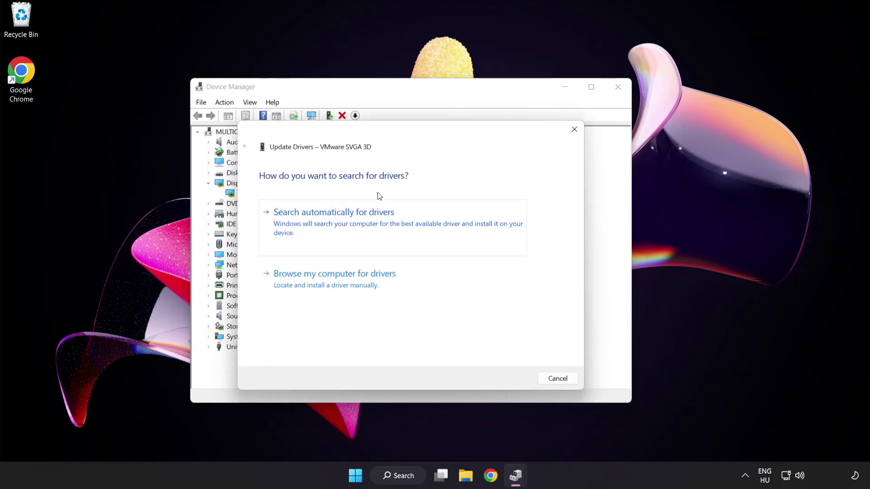
left_click(379, 222)
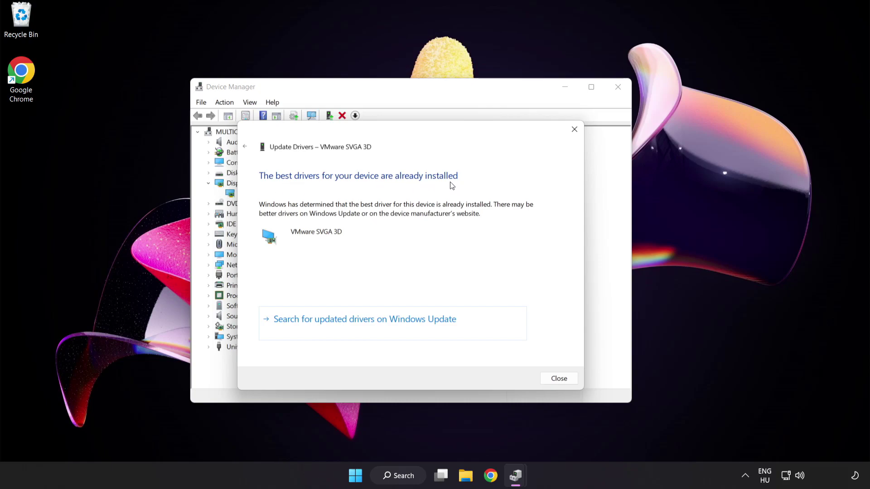
left_click(559, 379)
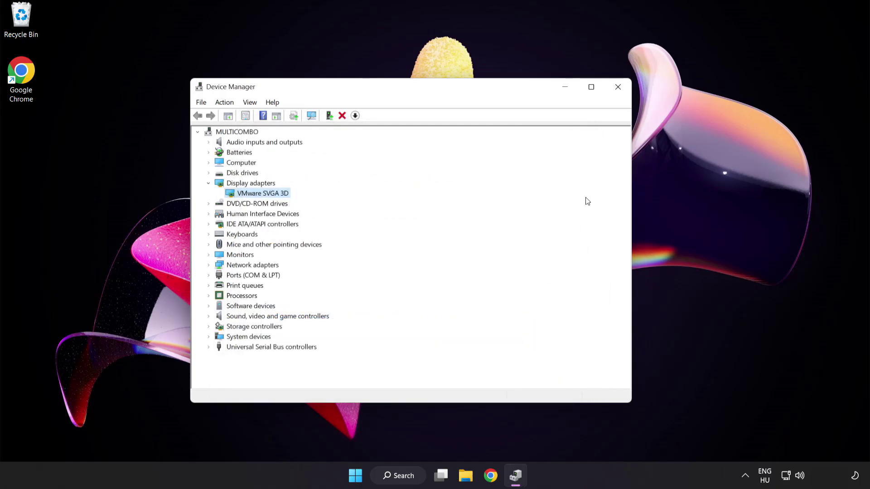
left_click(617, 87)
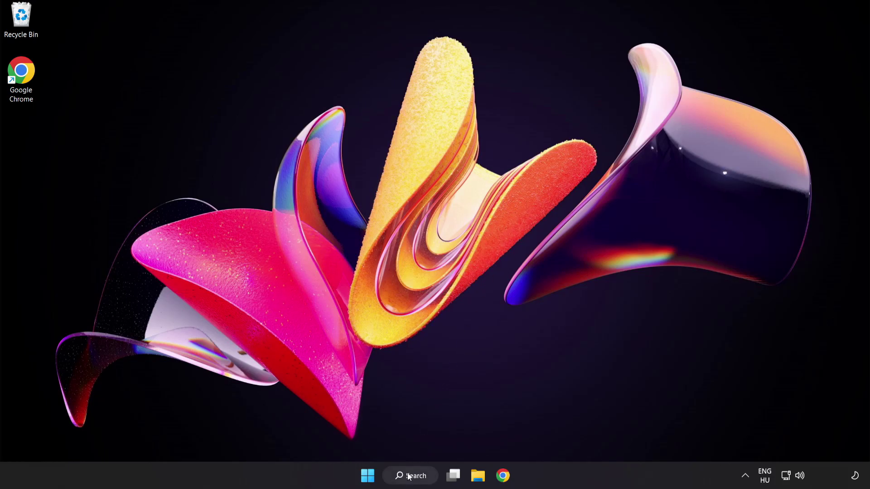
Search Windows for 'update' and open Windows Update settings
left_click(421, 479)
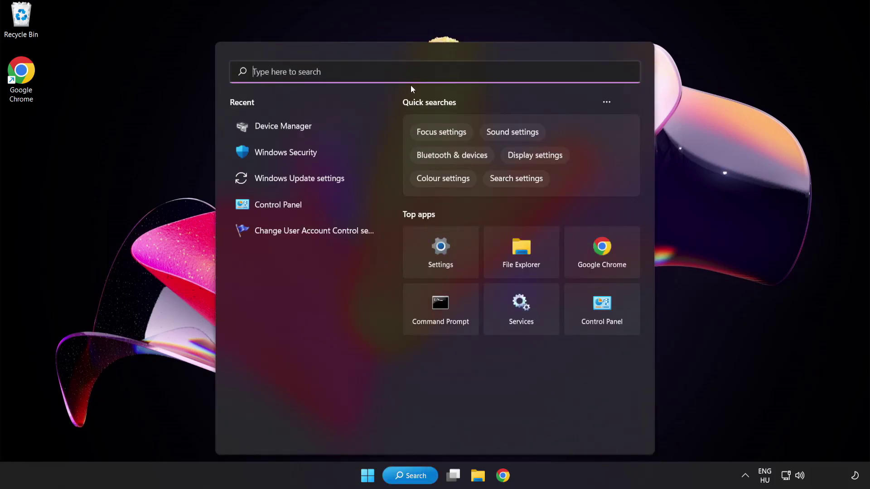
type("update")
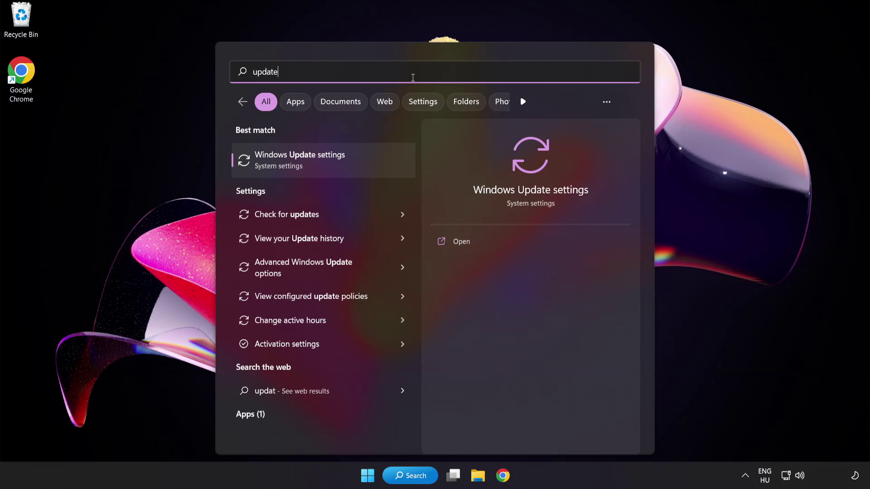
left_click(332, 166)
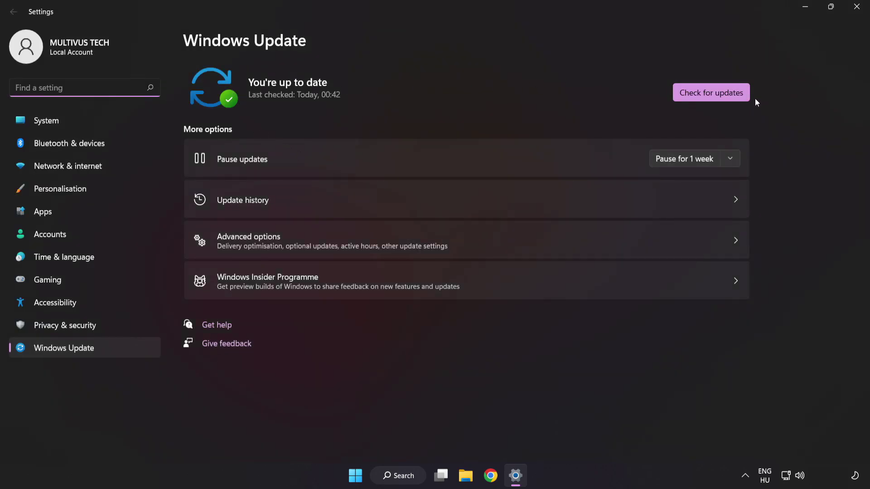
Check for updates, confirm the PC is up to date, close Settings, and select the YOUR NOT WORKING APP shortcut
left_click(708, 97)
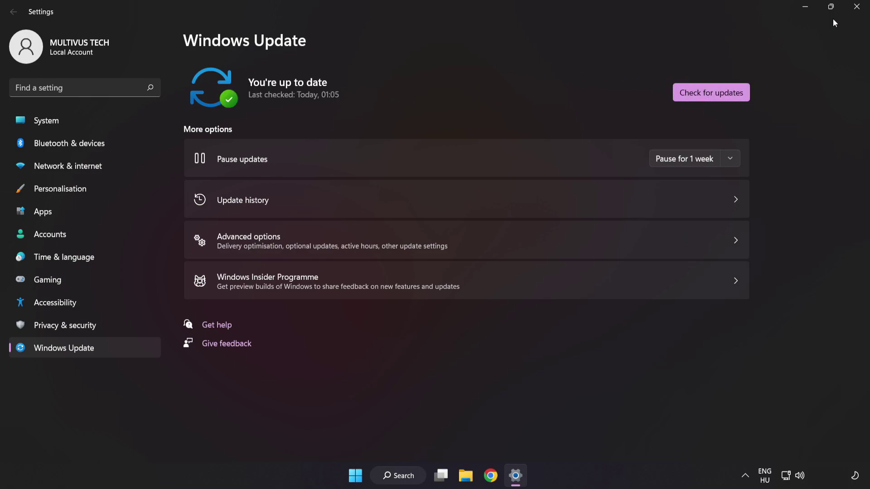
left_click(856, 7)
left_click(72, 72)
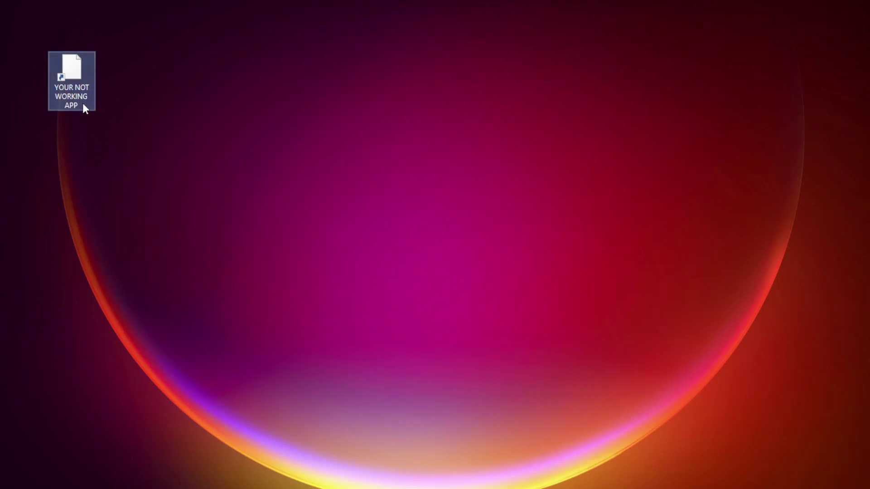
Open the YOUR NOT WORKING APP shortcut's Properties, centre the dialog, and show its Compatibility tab
right_click(71, 63)
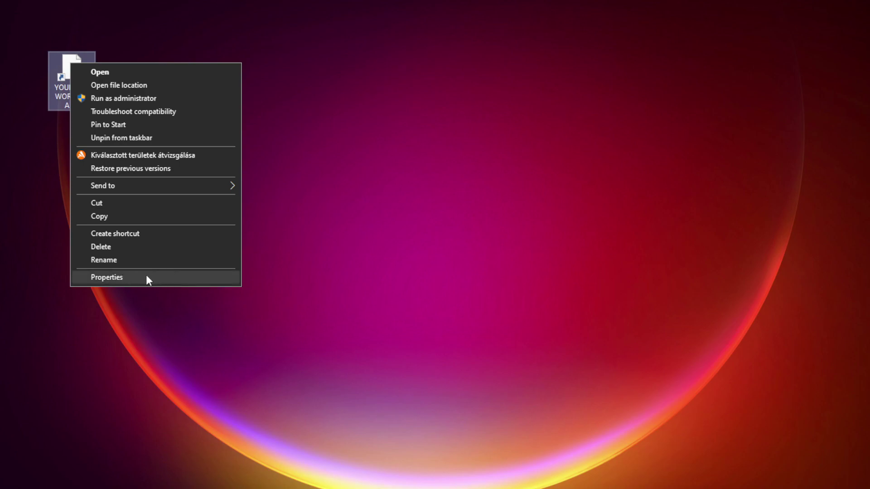
left_click(175, 278)
left_click_drag(188, 72, 439, 97)
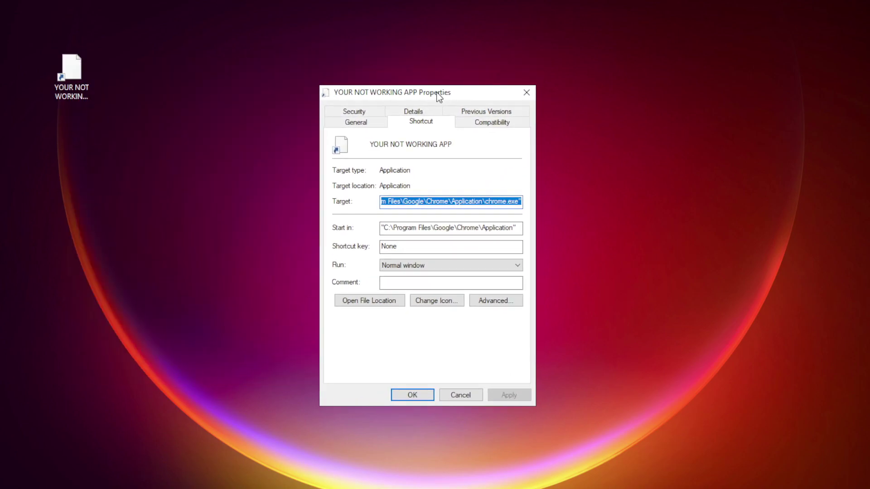
left_click(510, 128)
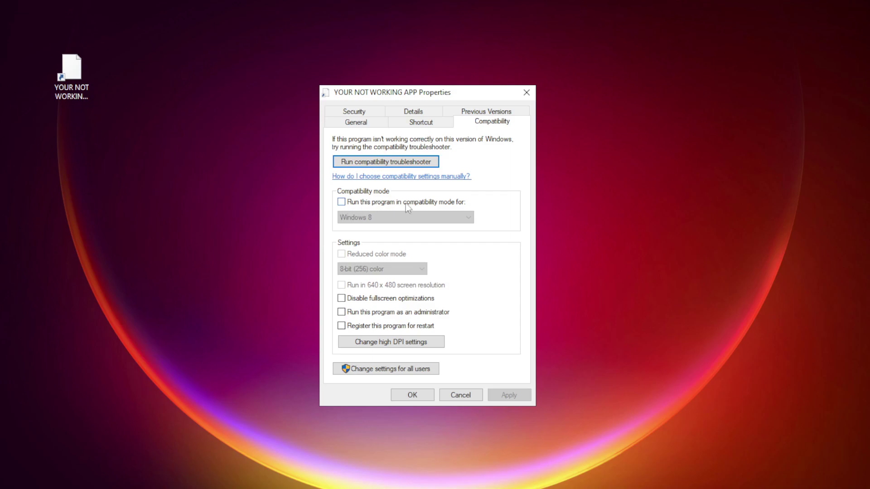
left_click(353, 202)
left_click(379, 218)
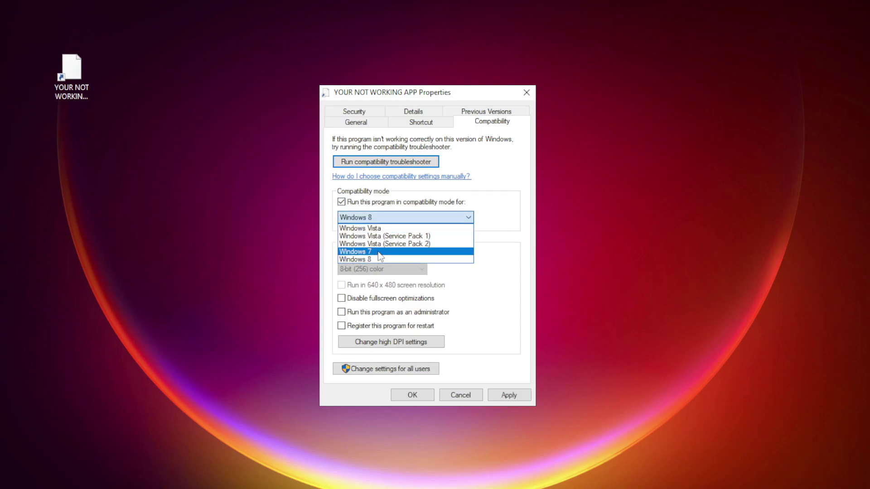
left_click(380, 258)
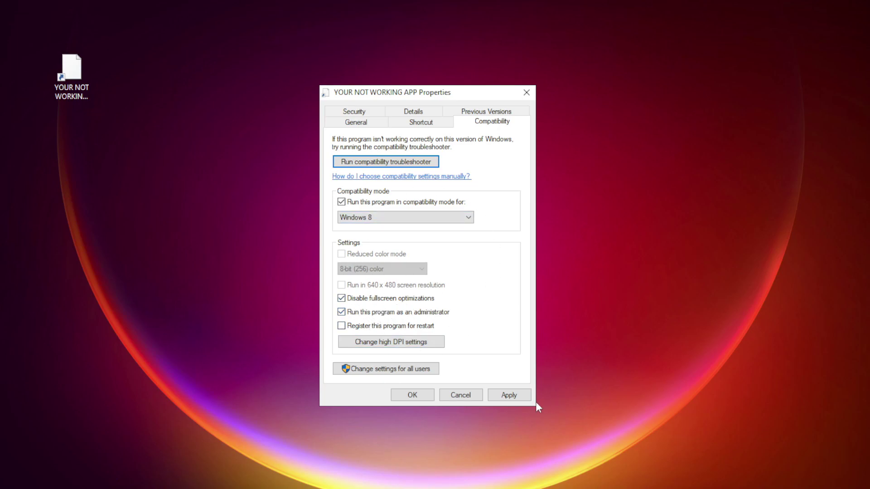
left_click(516, 397)
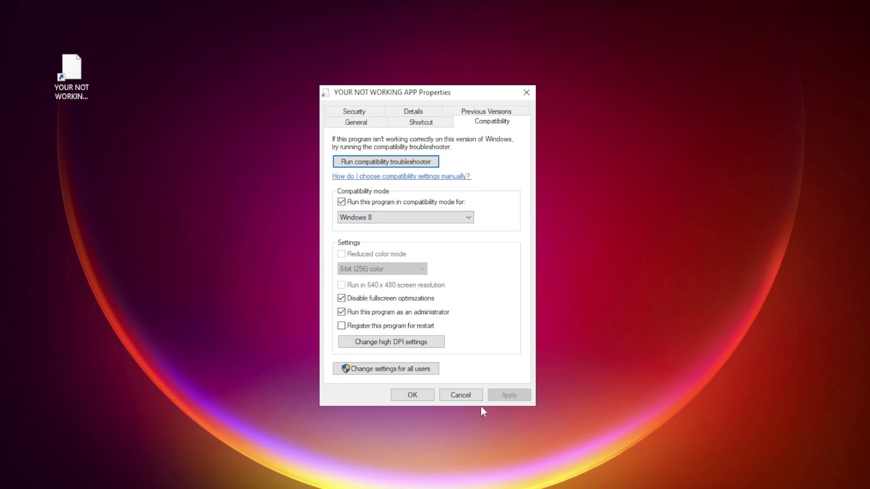
left_click(413, 396)
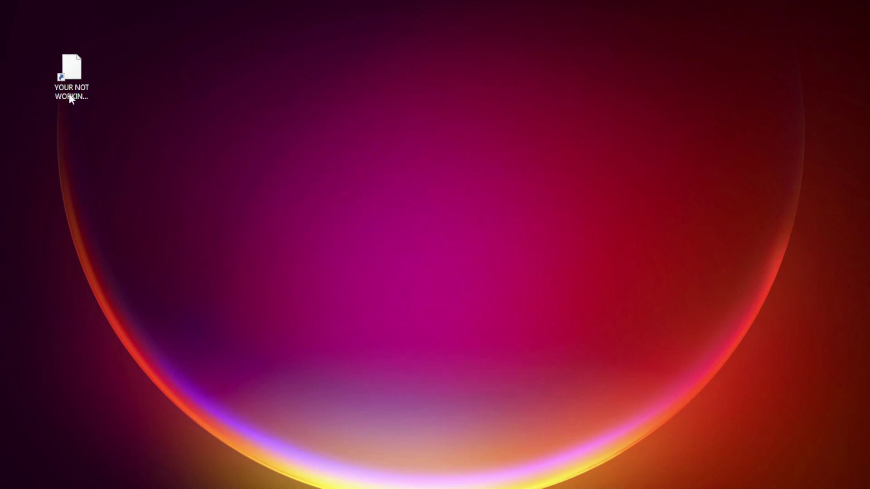
Select the failing app's shortcut, then launch Task Manager from the Start button's Win+X menu
left_click(68, 78)
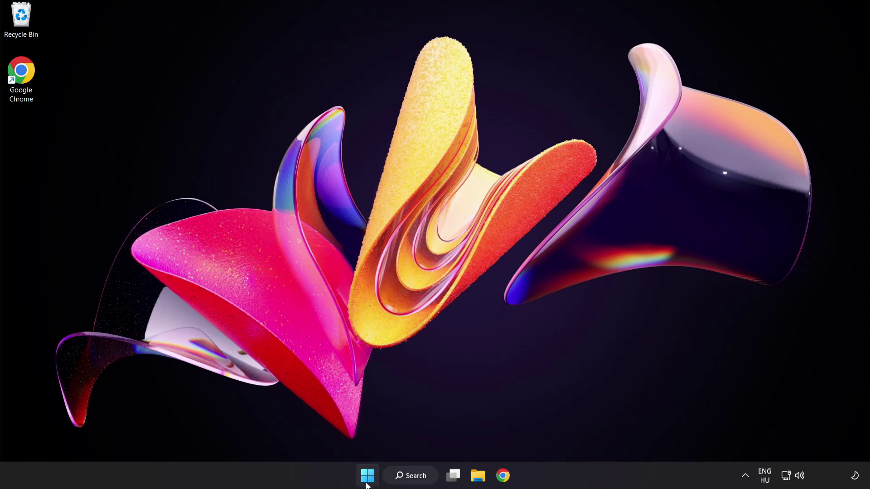
right_click(371, 478)
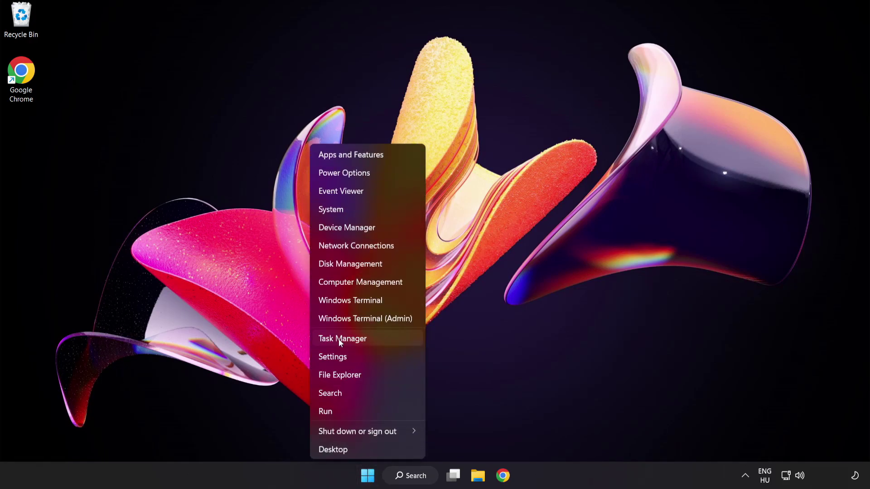
left_click(376, 339)
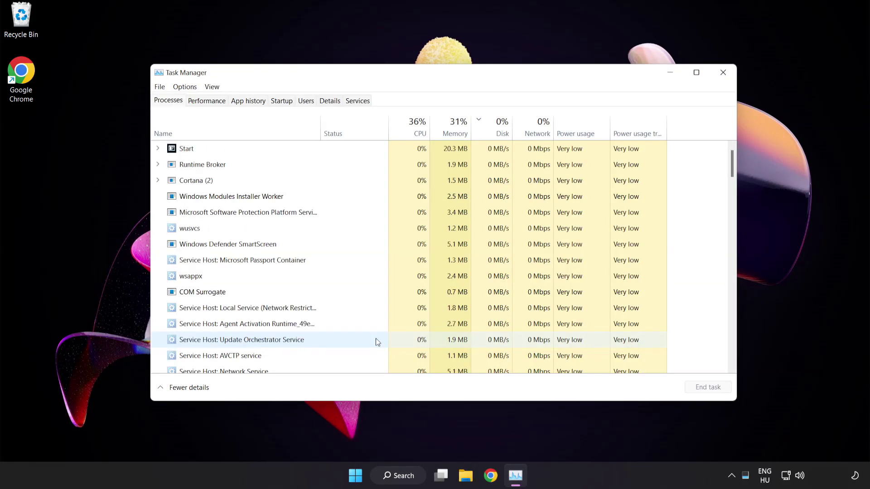
On the Startup tab, disable Cortana, Phone Link and Terminal, then select Windows Security notification icon
left_click(288, 103)
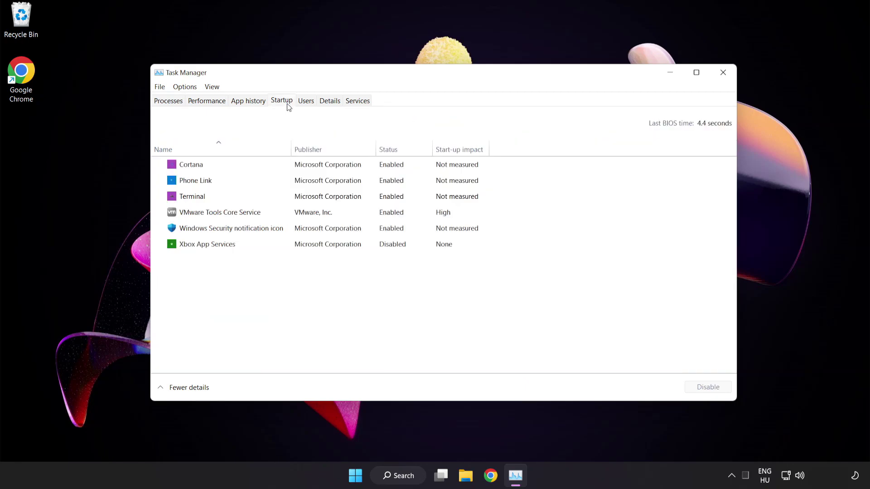
left_click(289, 169)
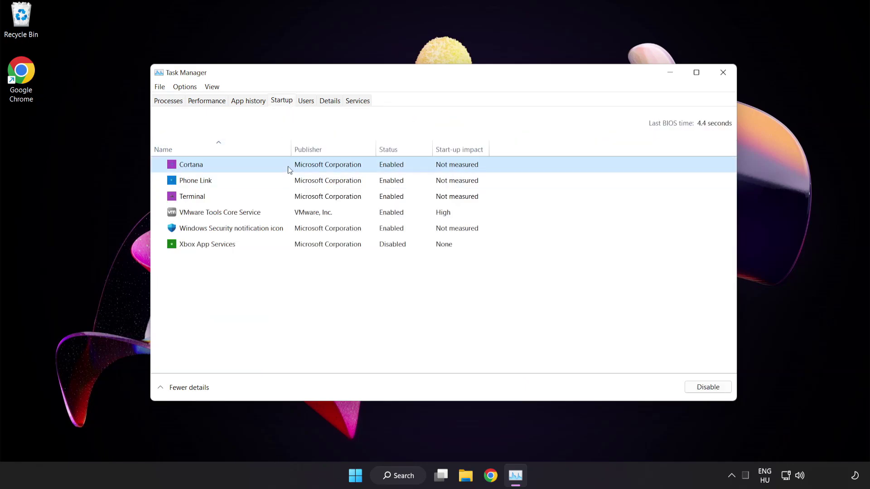
left_click(713, 392)
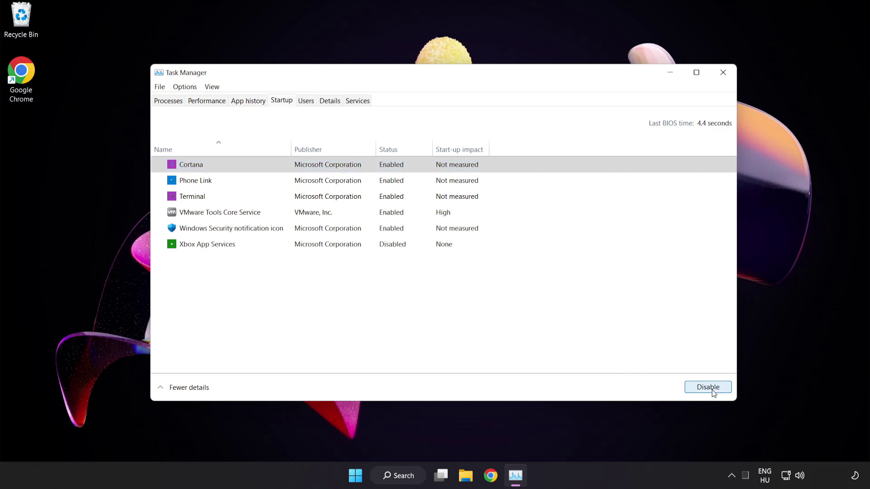
left_click(268, 179)
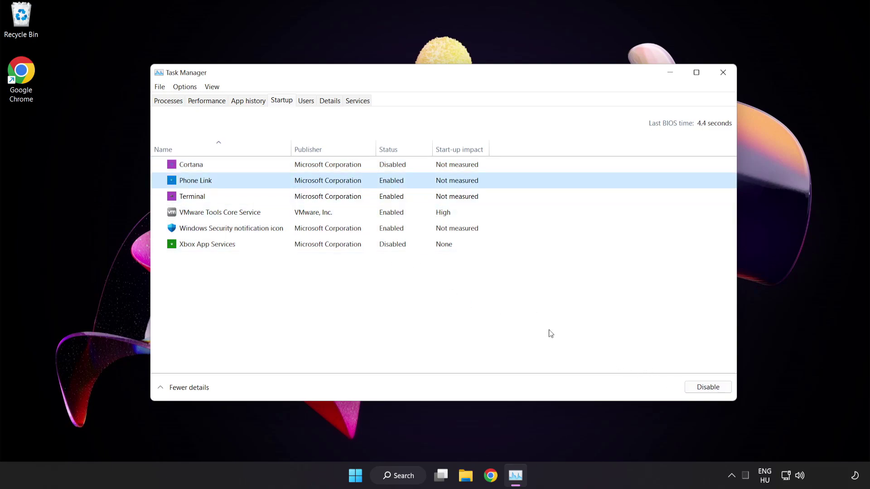
left_click(705, 390)
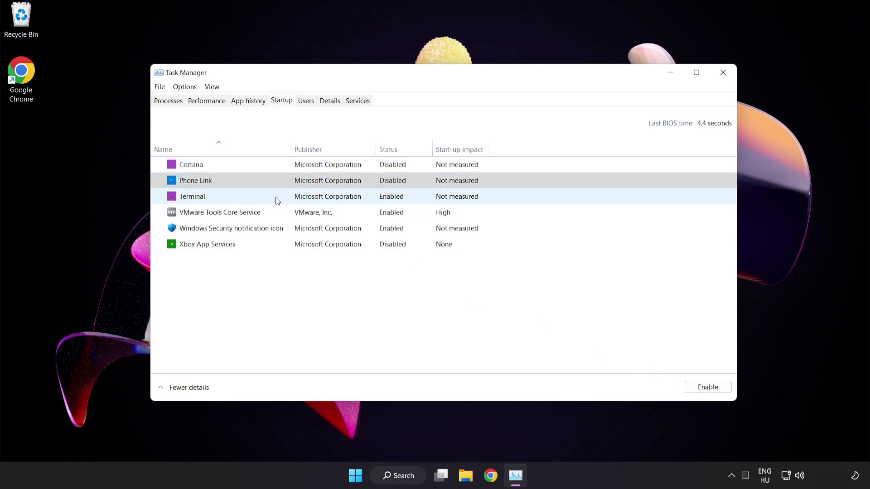
left_click(276, 198)
left_click(708, 387)
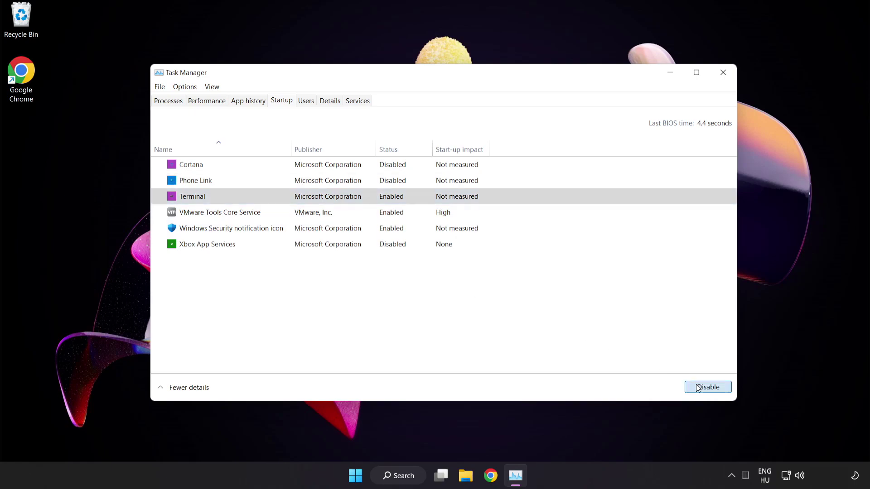
left_click(295, 231)
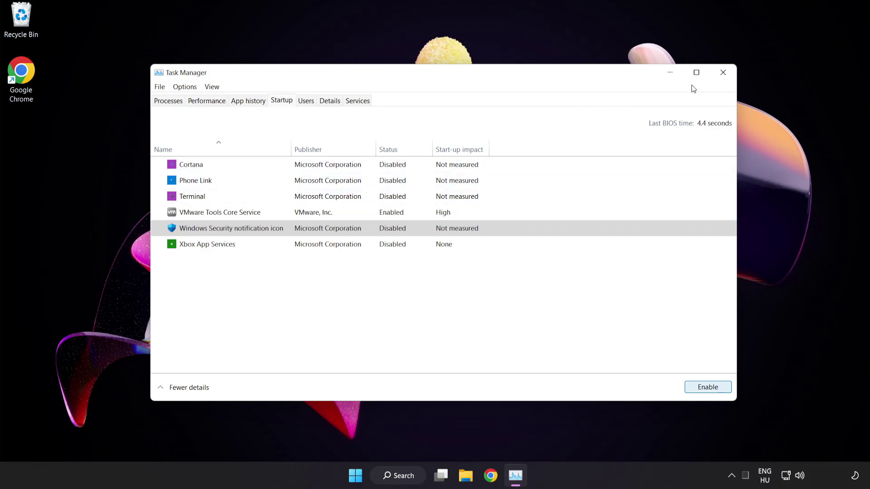
Close Task Manager, then download and run the DirectX End-User Runtime Web Installer from Chrome
left_click(723, 73)
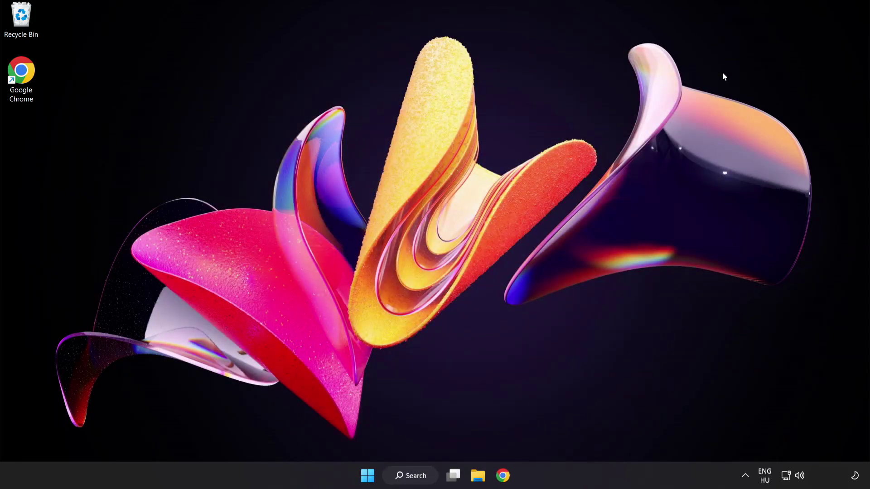
left_click(503, 477)
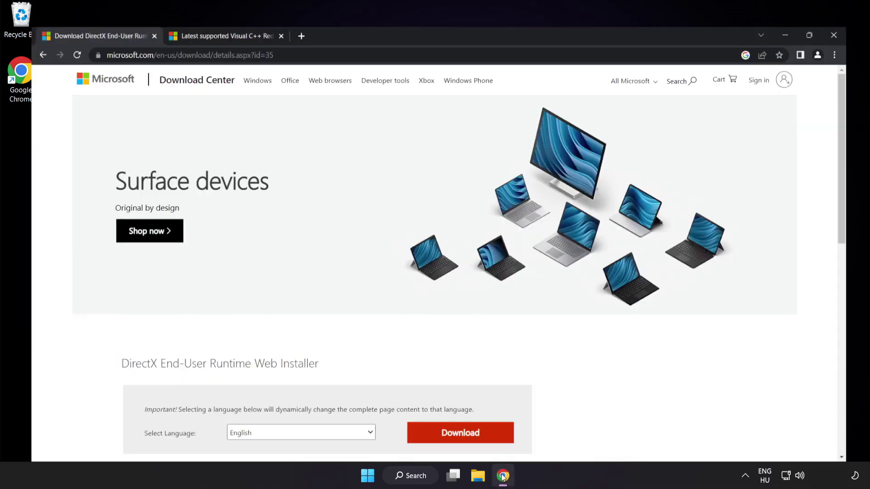
left_click(285, 28)
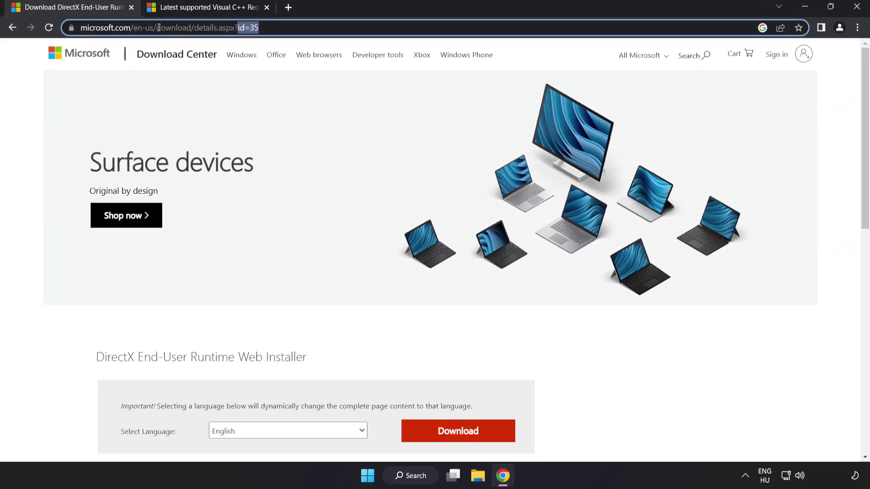
left_click(607, 365)
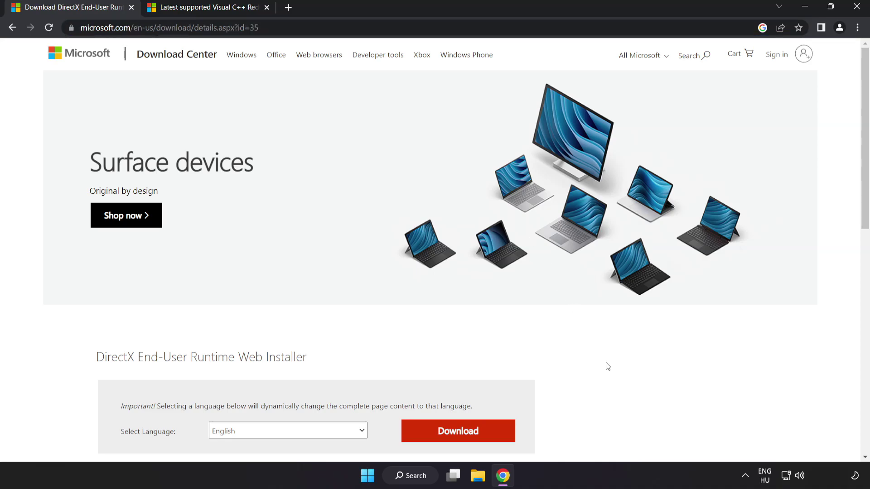
scroll(521, 344, "down", 2)
left_click(461, 326)
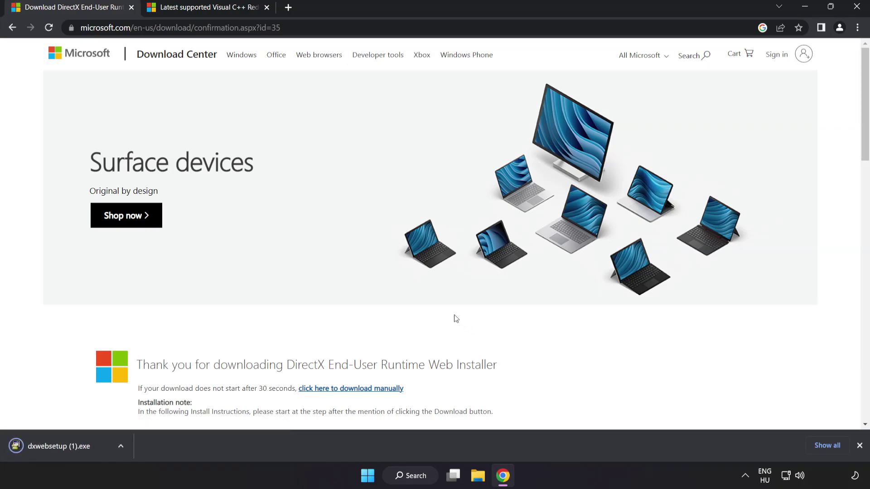
left_click(72, 447)
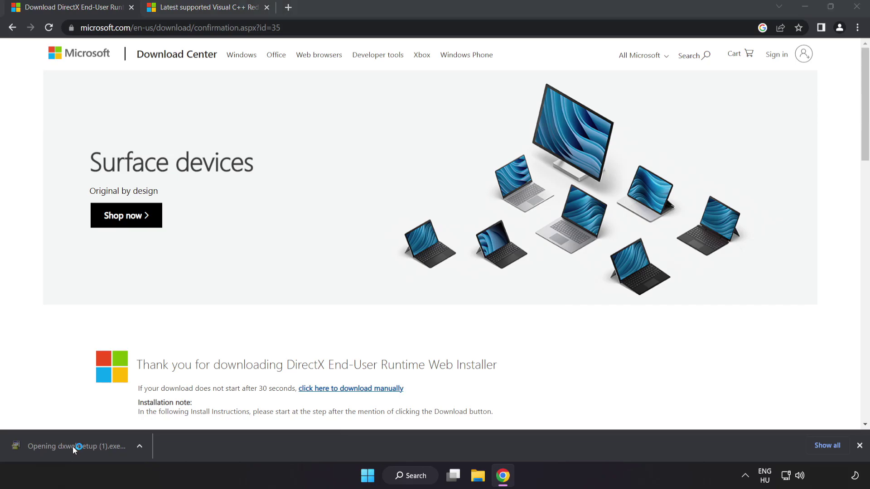
Accept the DirectX licence, finish setup (newer or equivalent DirectX already installed), and close the download tab
left_click_drag(129, 20, 395, 113)
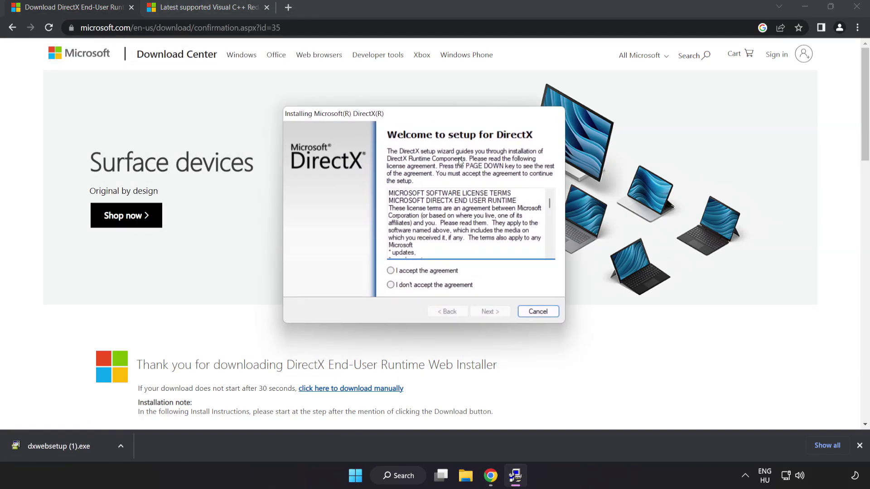
left_click_drag(546, 208, 555, 252)
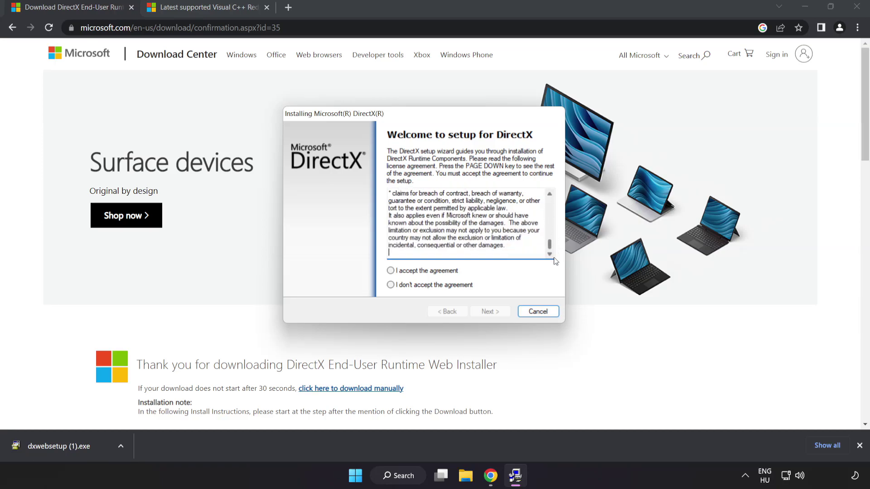
left_click(405, 272)
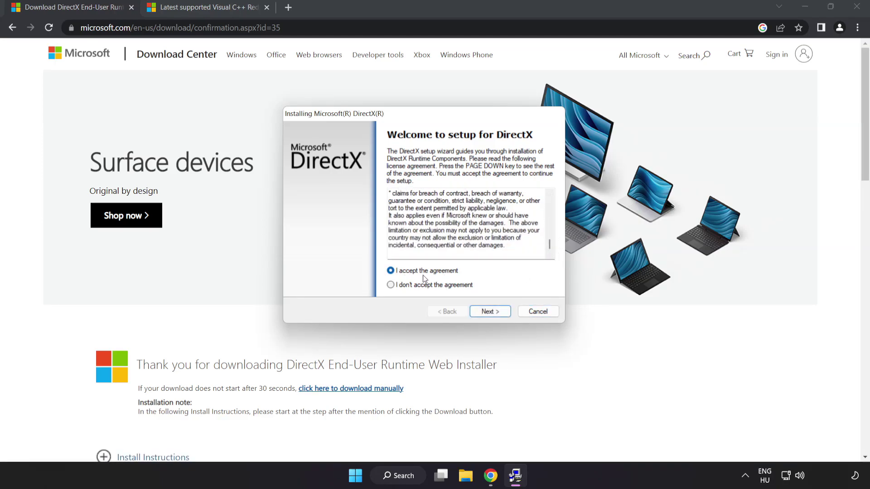
left_click(490, 312)
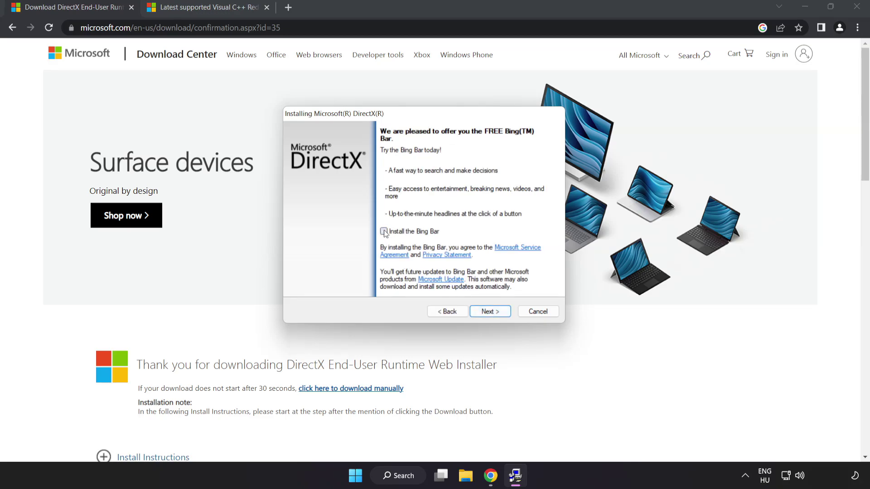
left_click(493, 311)
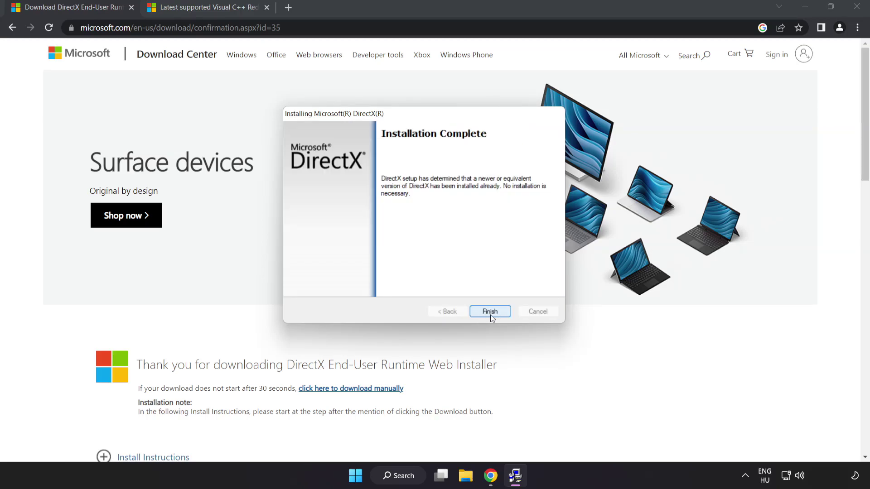
left_click(490, 311)
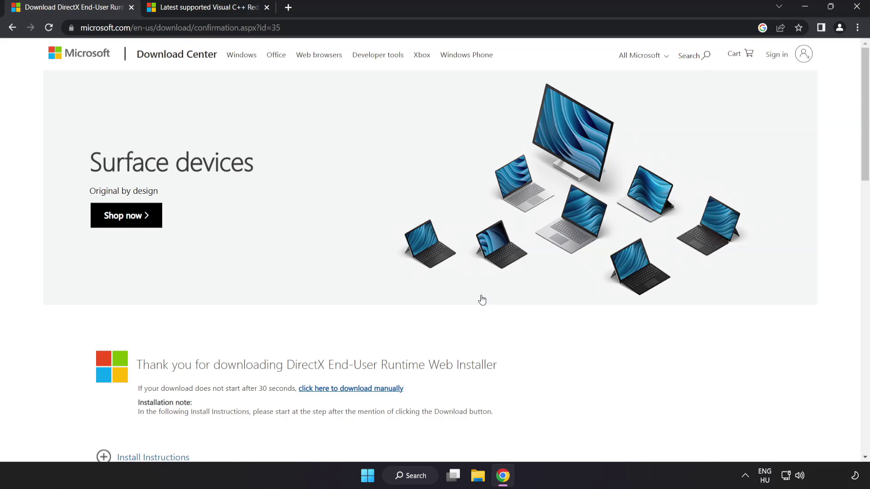
left_click(132, 7)
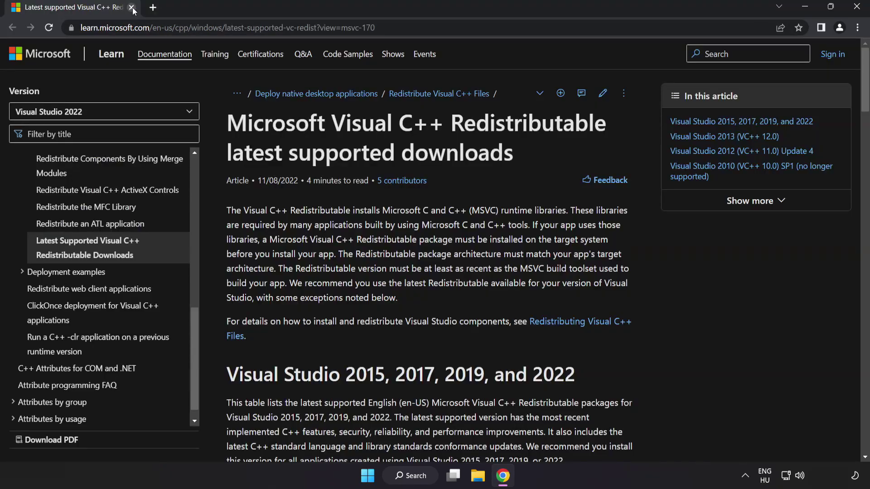
Download the ARM64, x86 and x64 Visual C++ Redistributables and open VC_redist.arm64 (1).exe
left_click(411, 27)
left_click(412, 28)
left_click(436, 134)
left_click_drag(859, 84, 860, 127)
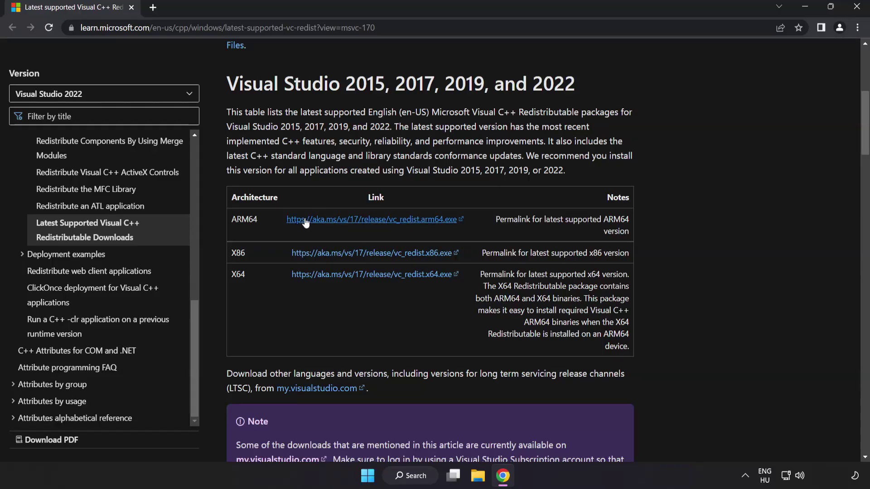
left_click(361, 222)
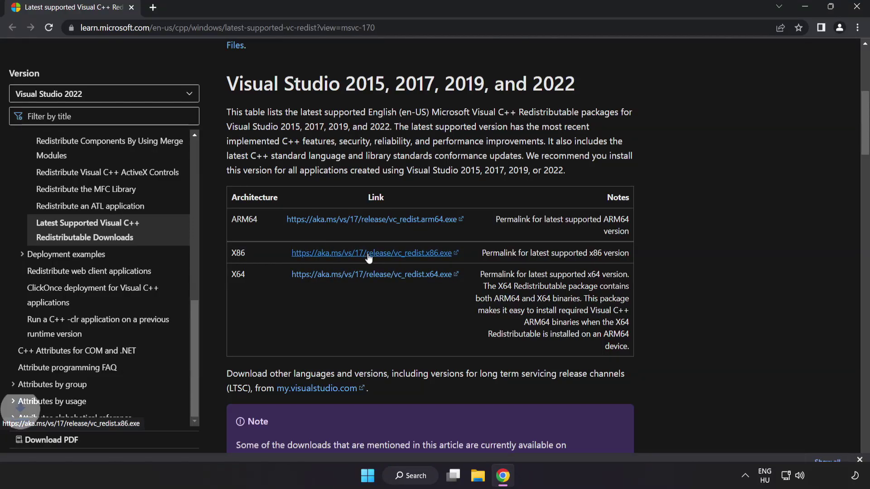
left_click(360, 253)
left_click(374, 276)
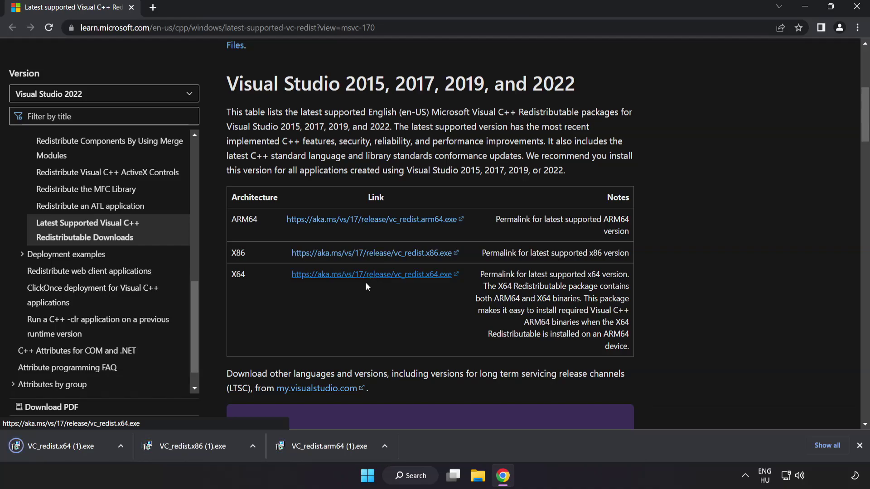
left_click(328, 447)
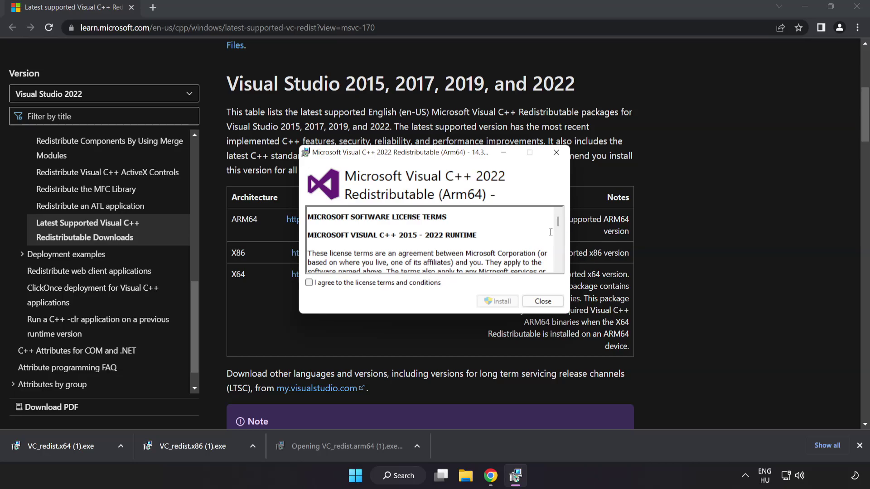
Accept the license and attempt the ARM64 Visual C++ install, dismissing its failure
left_click_drag(558, 221, 558, 265)
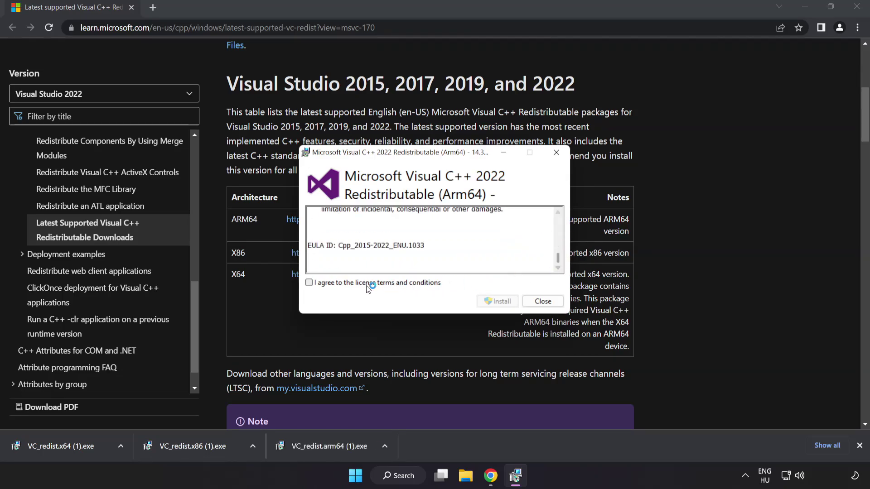
left_click(310, 283)
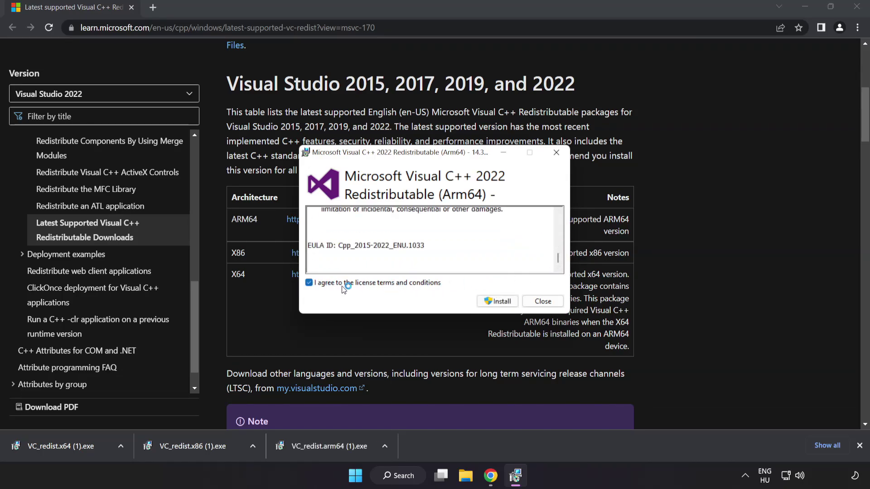
left_click(498, 303)
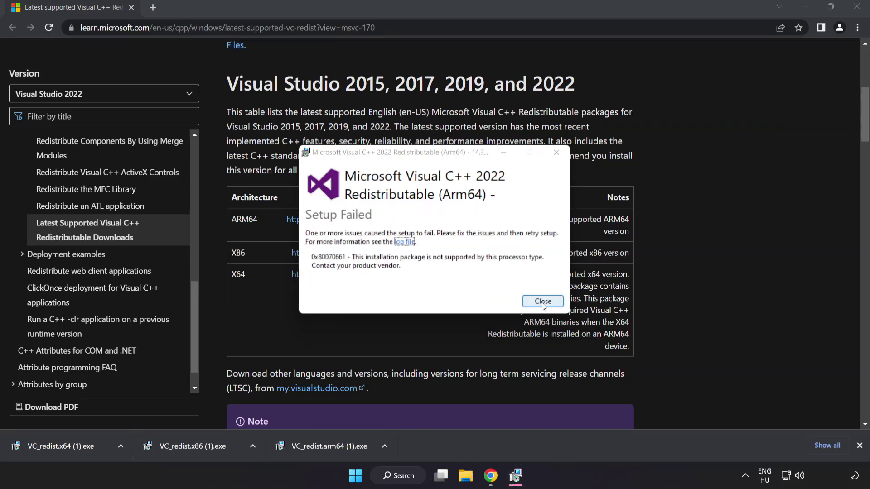
left_click(542, 302)
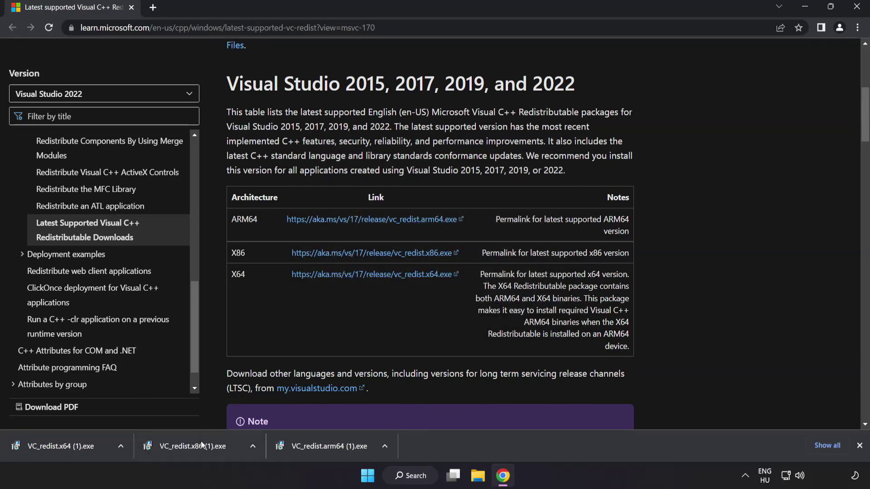
Install the x86 runtime successfully, try the failing x64 installer, then close Chrome
left_click(196, 448)
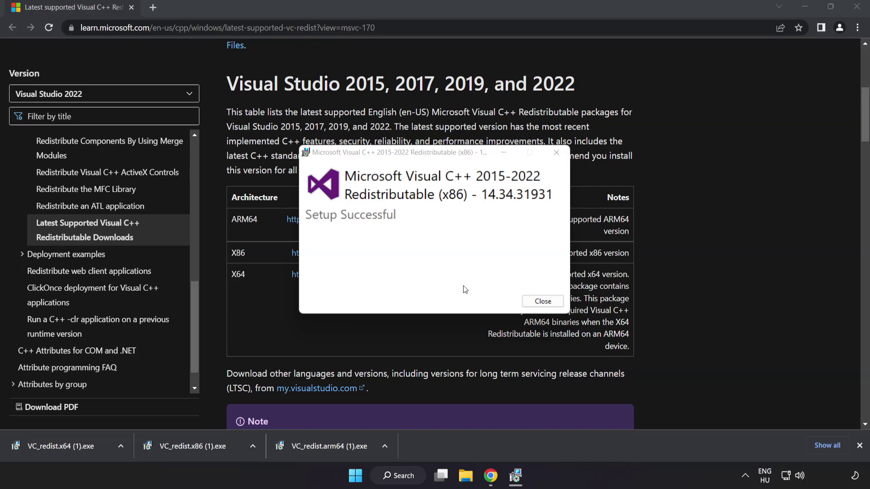
left_click(542, 302)
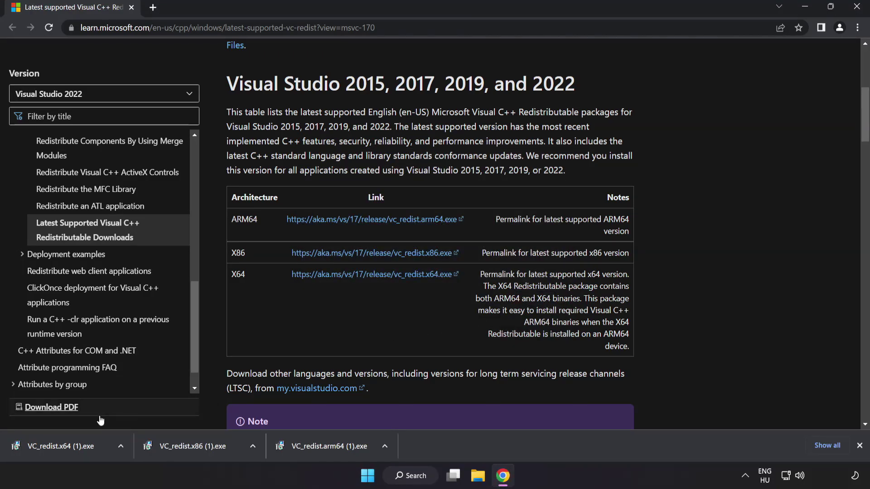
left_click(78, 445)
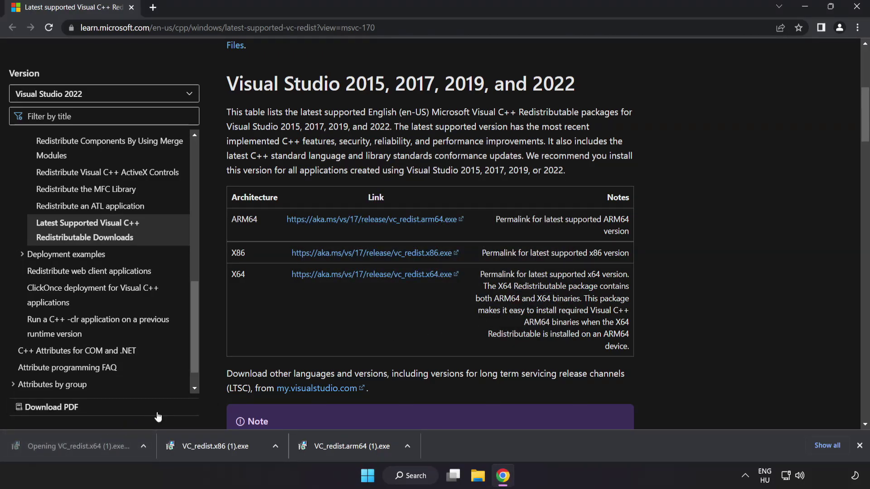
left_click(544, 302)
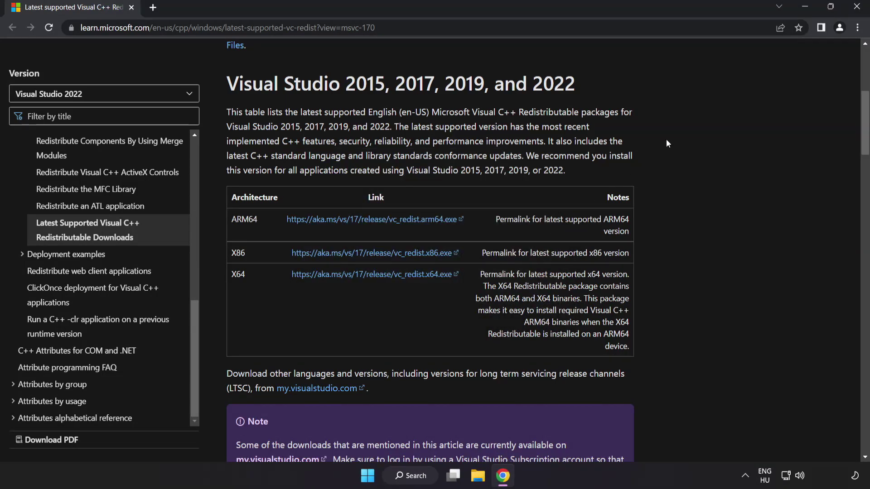
left_click(856, 8)
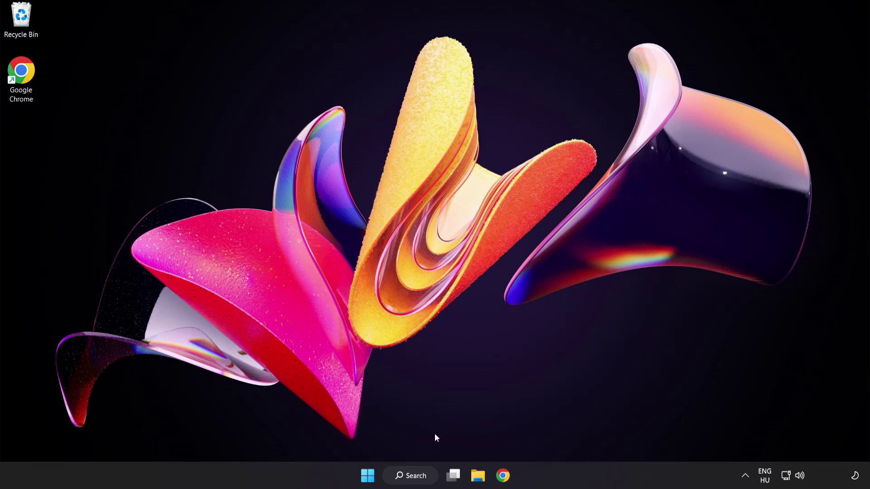
Search for 'cmd' and launch Command Prompt with administrator rights
left_click(414, 479)
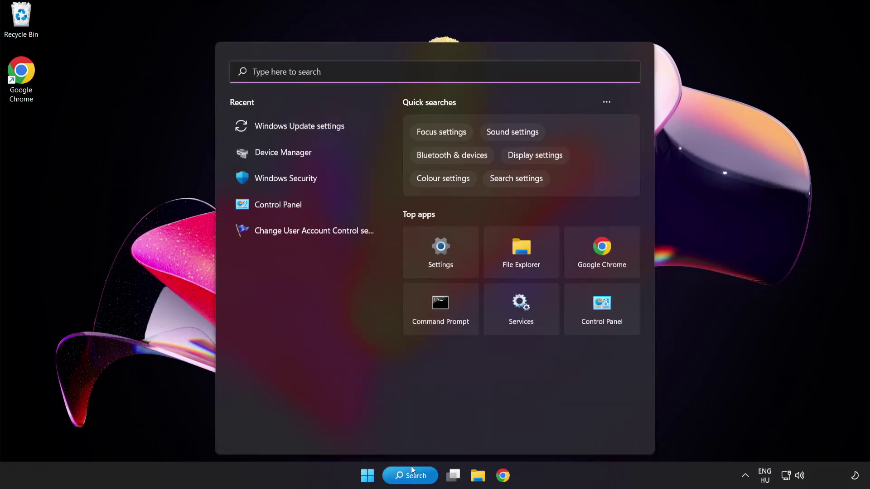
type("cmd")
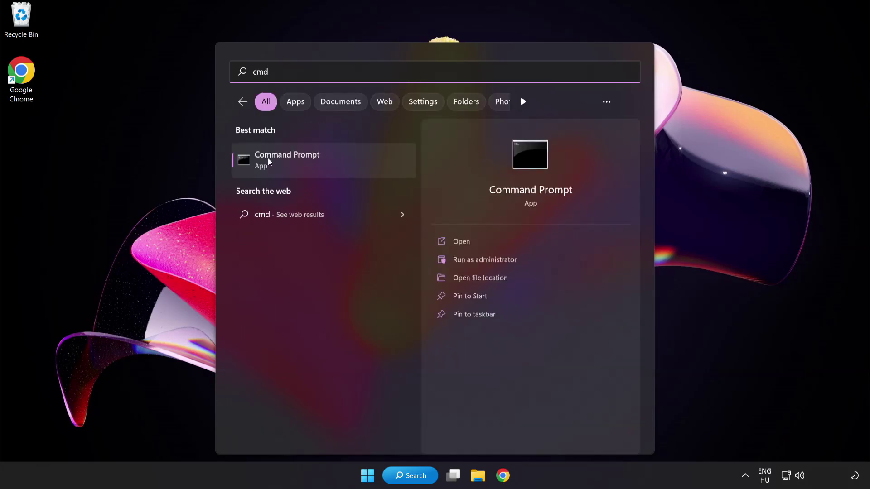
right_click(327, 167)
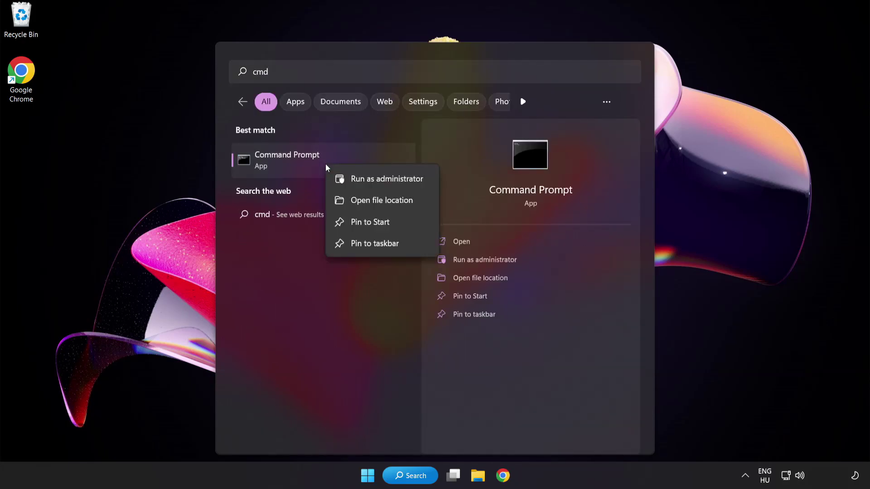
left_click(367, 181)
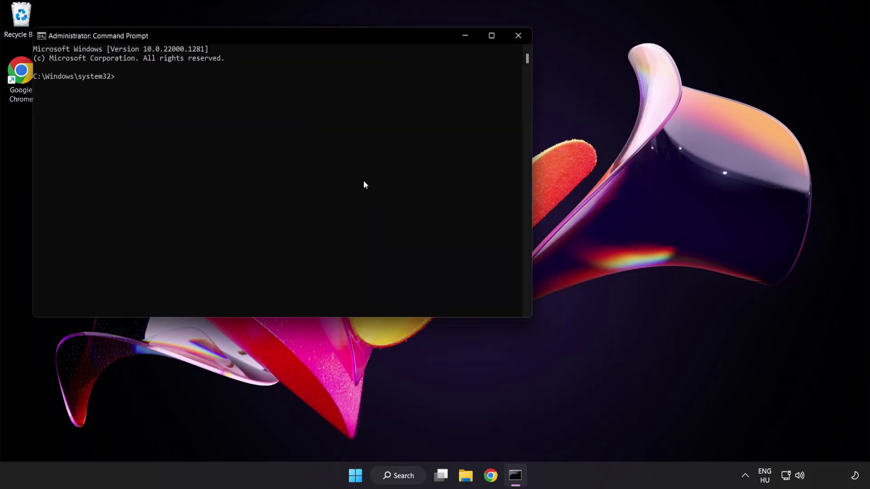
Run sfc /scannow, wait for 100% verification with no violations, then close Command Prompt
left_click_drag(249, 40, 378, 87)
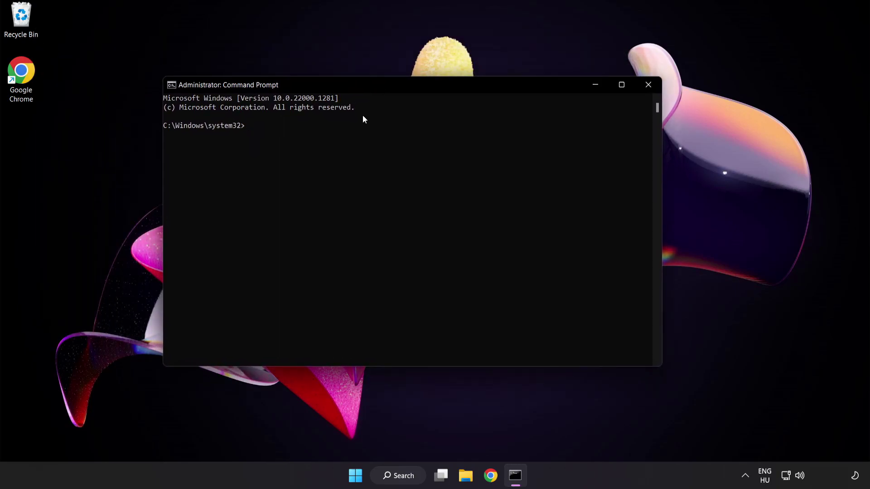
type("sfc /scannow")
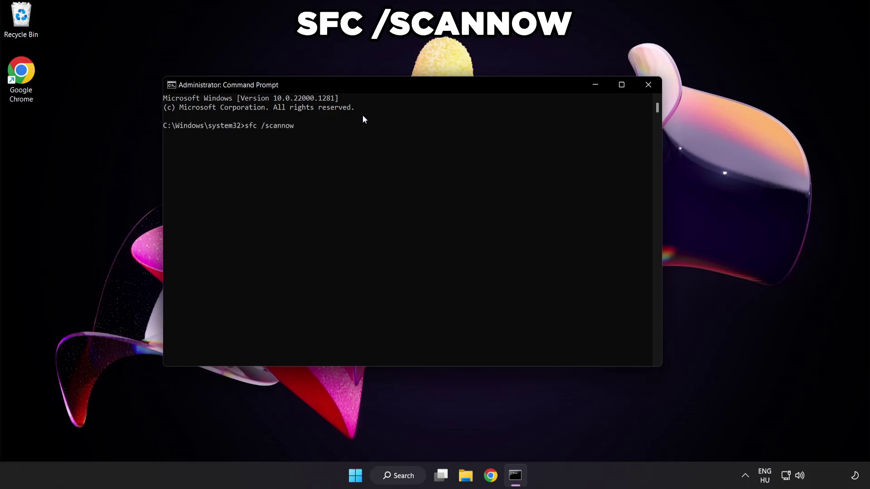
key("Return")
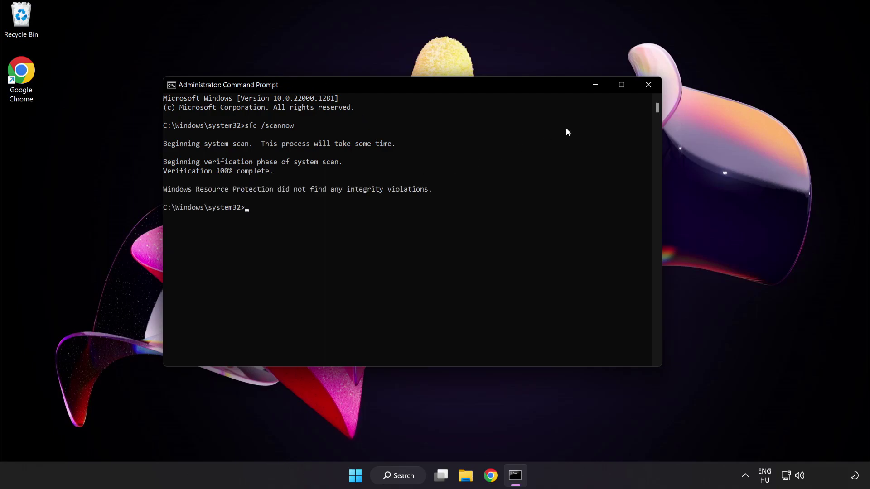
left_click(648, 86)
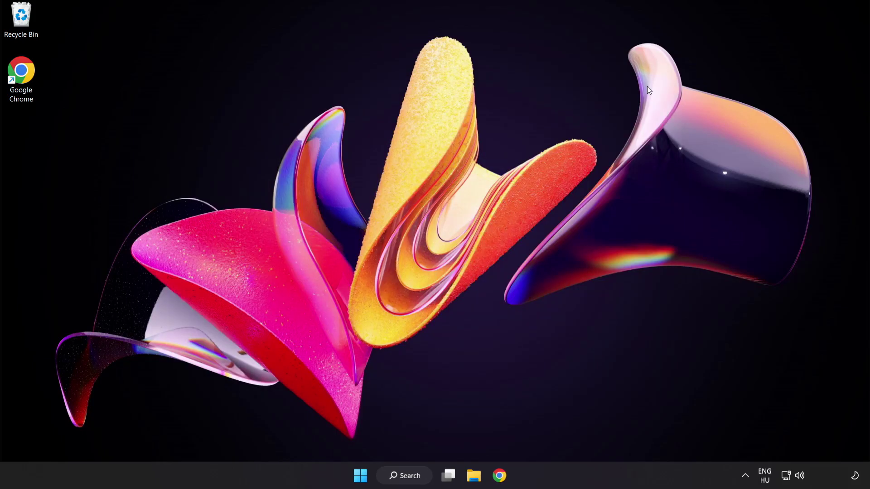